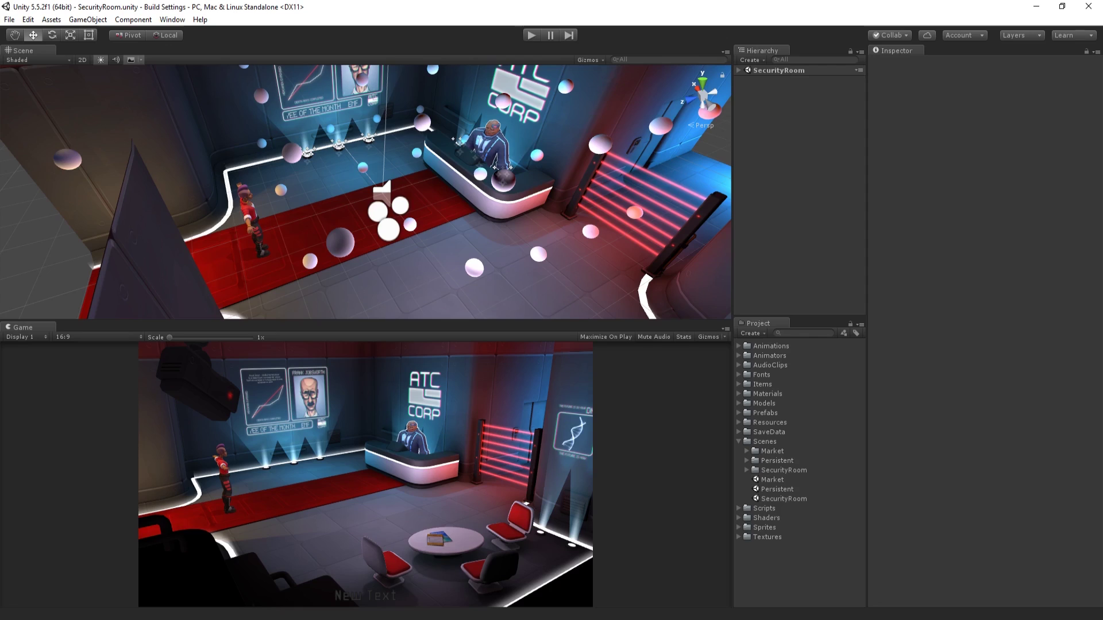
Step: Collapse the Scenes folder in the Project panel and go to the File menu for Build Settings
left_click(739, 442)
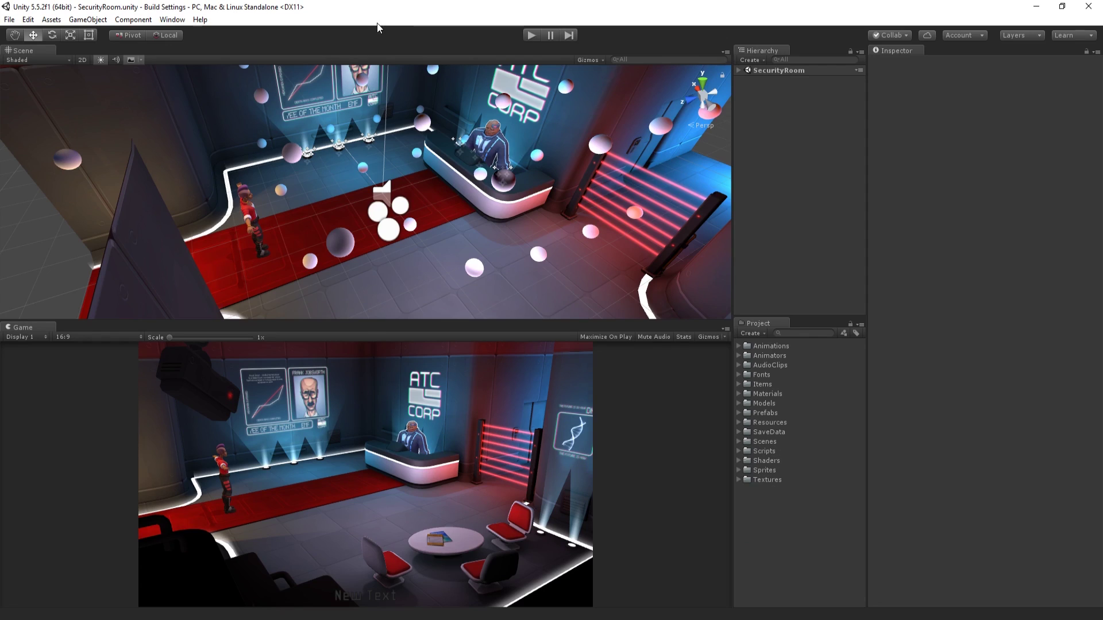
left_click(10, 19)
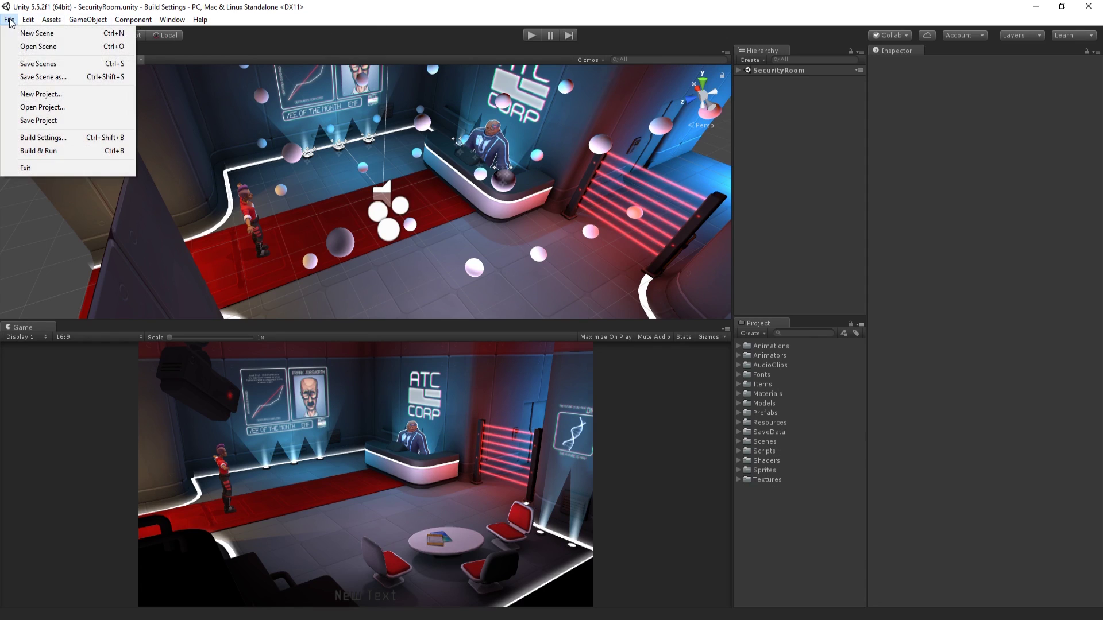
left_click(43, 139)
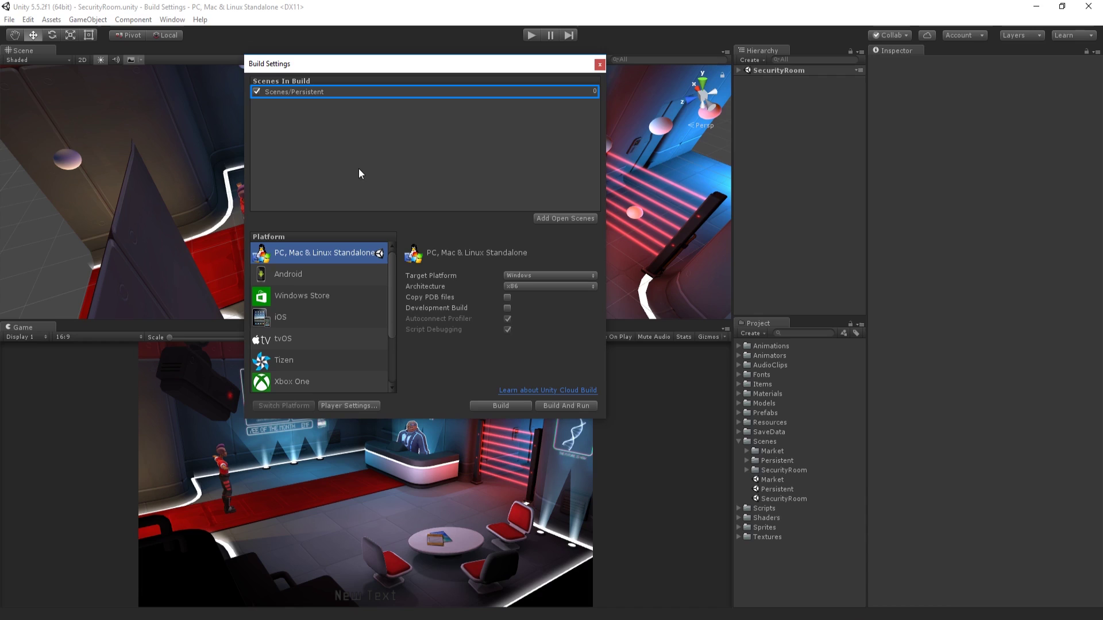
left_click(359, 171)
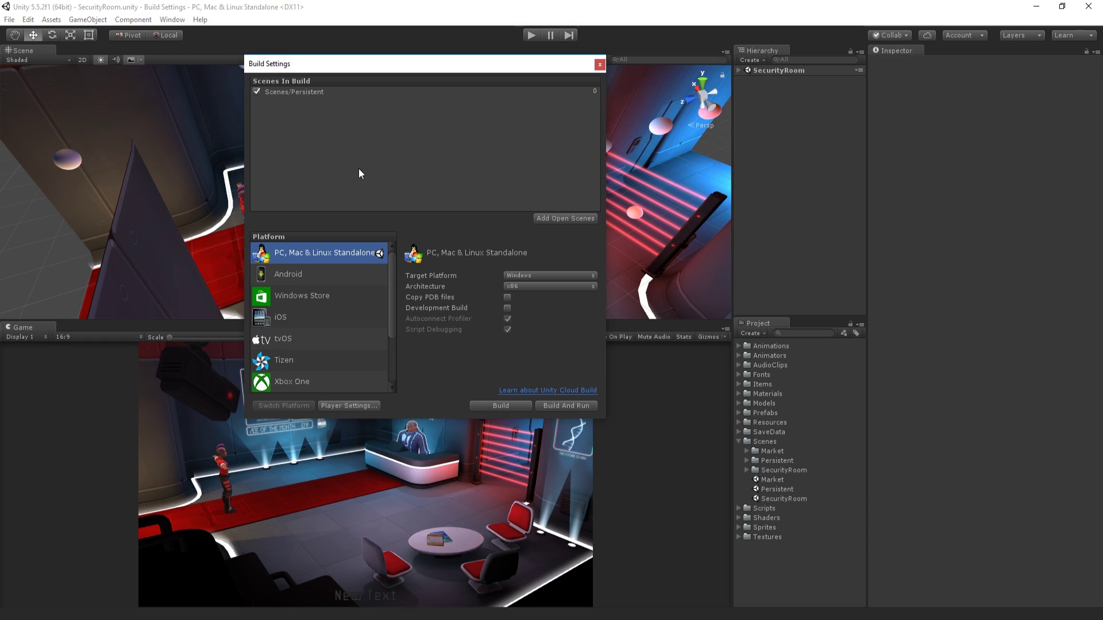
Step: Remove Scenes/Persistent, add the open scenes, and add the Market scene to Scenes In Build
key("Delete")
left_click(582, 218)
left_click_drag(755, 480, 394, 167)
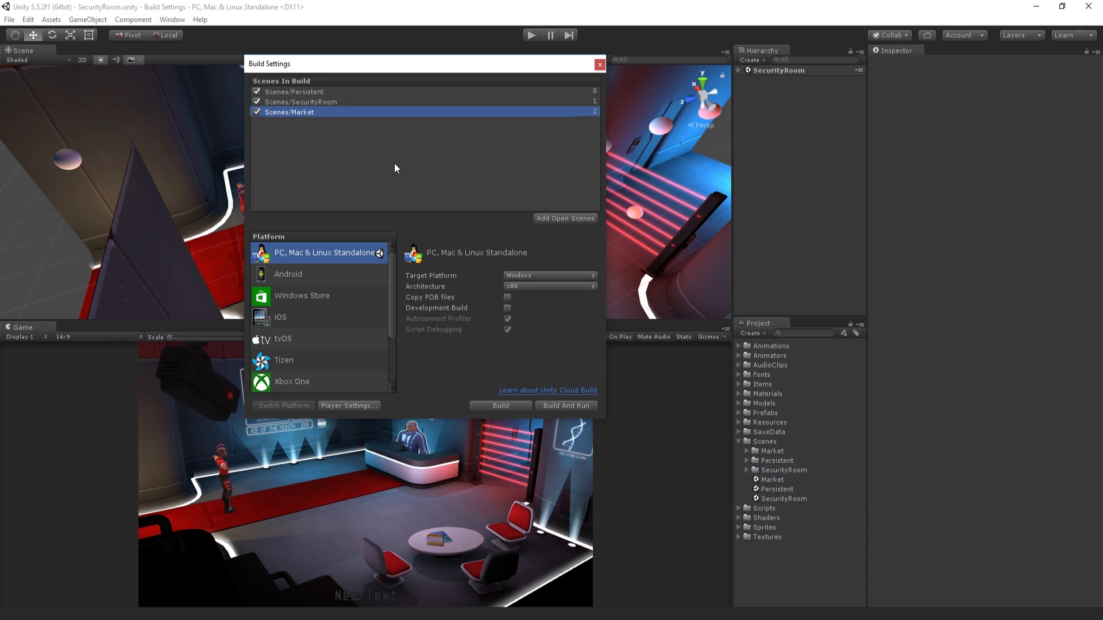
Step: Move Market to the top of the build order, select Persistent, then view Android options
left_click_drag(312, 111, 309, 99)
left_click(305, 93)
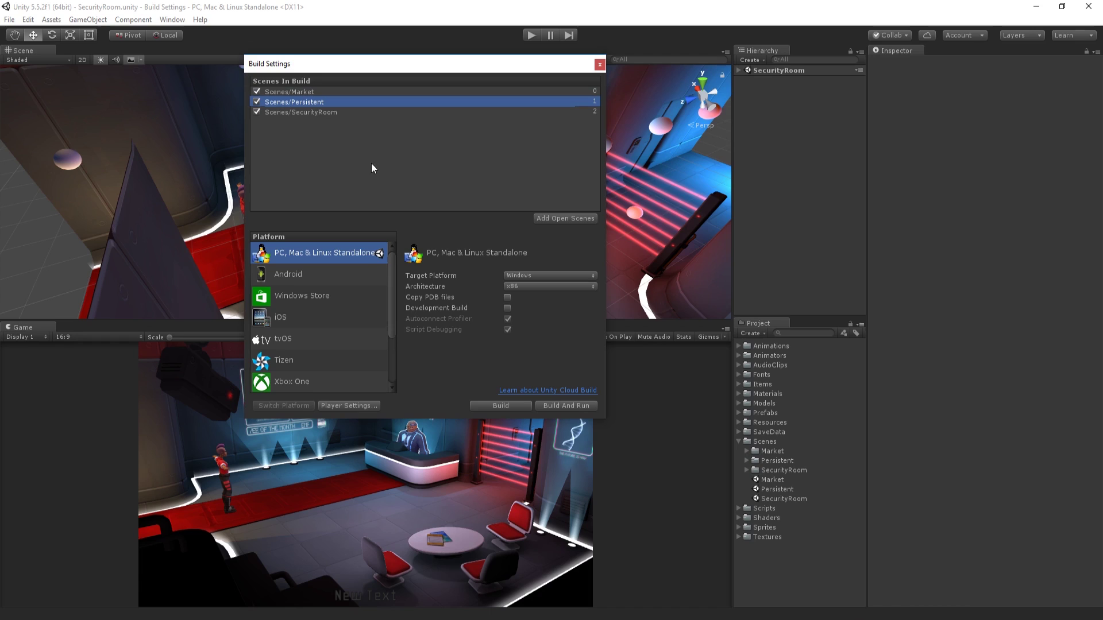
left_click(344, 280)
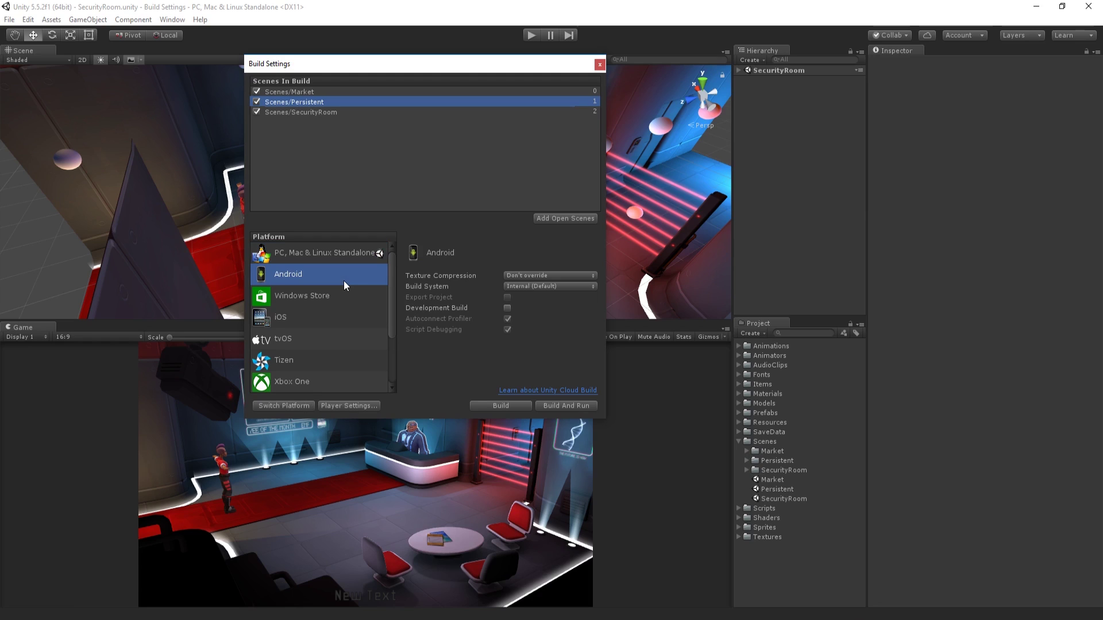
Step: Browse the iOS and PS4 platform build options
left_click(333, 318)
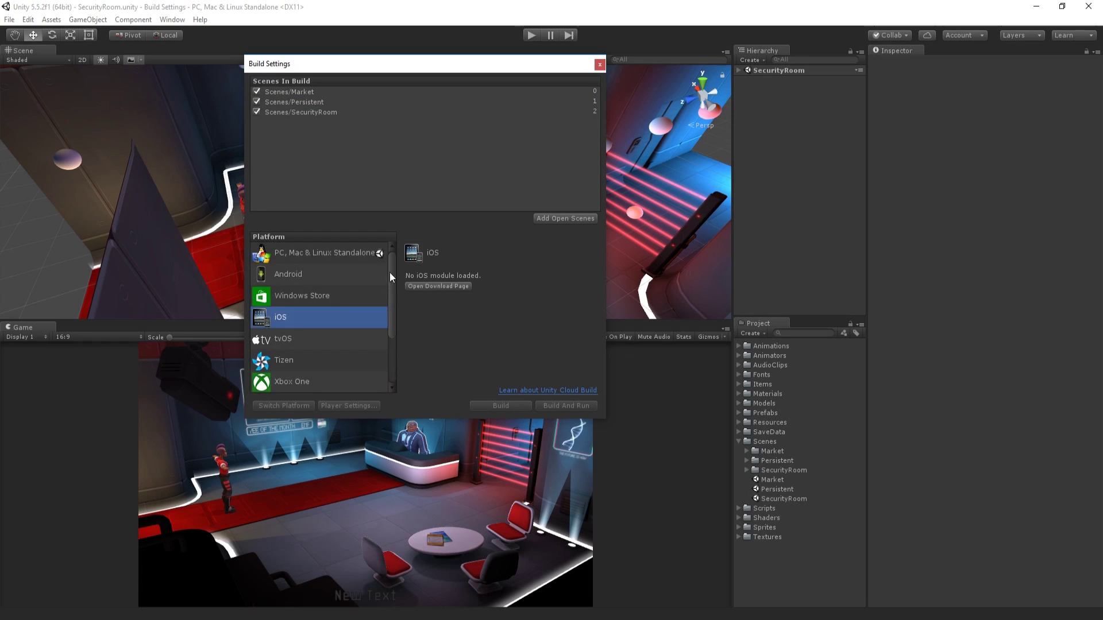
left_click_drag(389, 273, 390, 333)
left_click(330, 337)
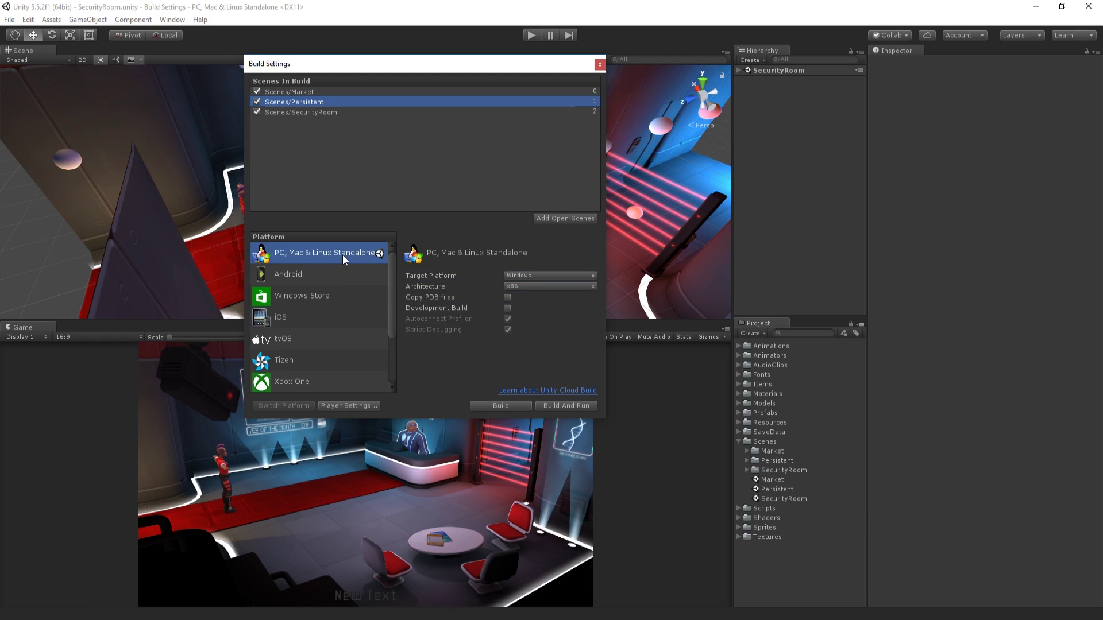
Step: Enable Development Build and show the Player Settings in the Inspector
left_click(508, 308)
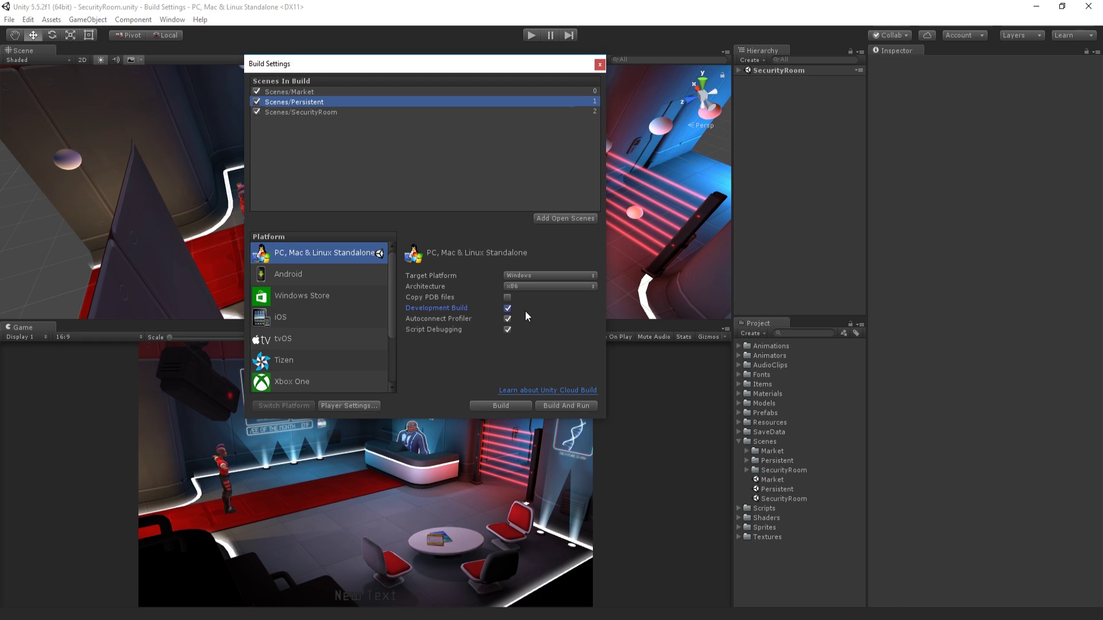
left_click(355, 408)
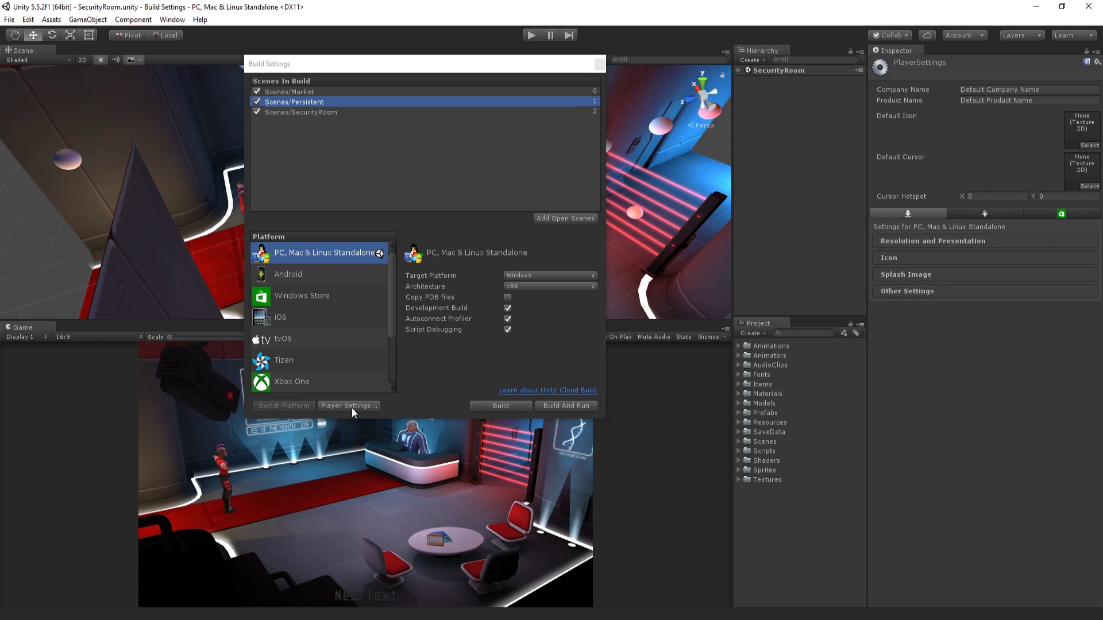
Step: Close the Build Settings window and bring up the Edit menu's Project Settings list
left_click(600, 65)
left_click(28, 19)
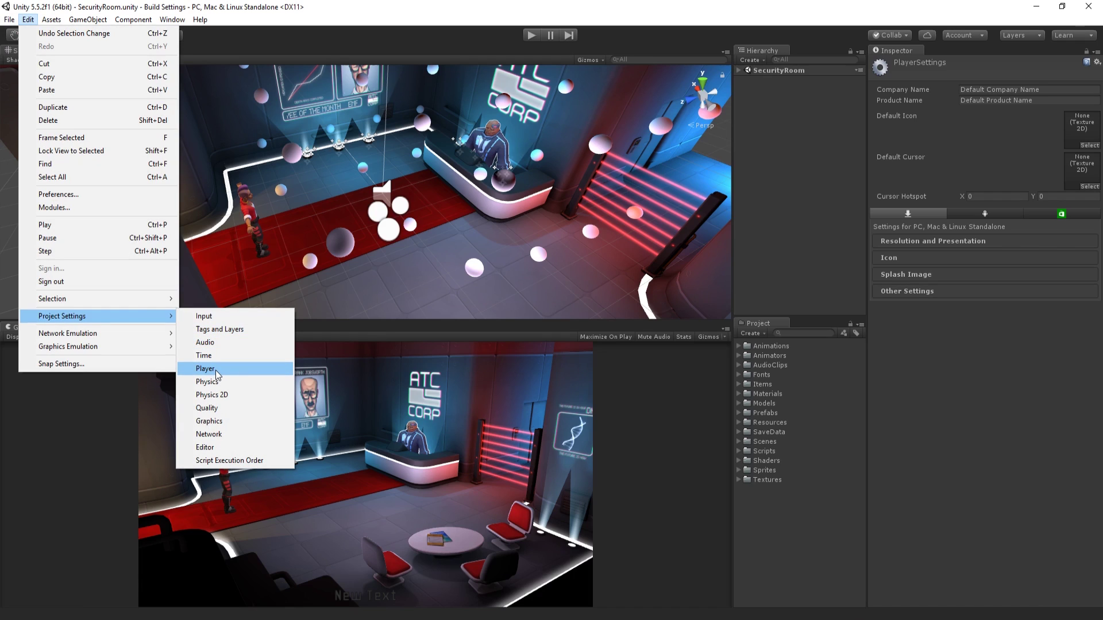
Step: Load the Player category of Project Settings into the Inspector
left_click(216, 370)
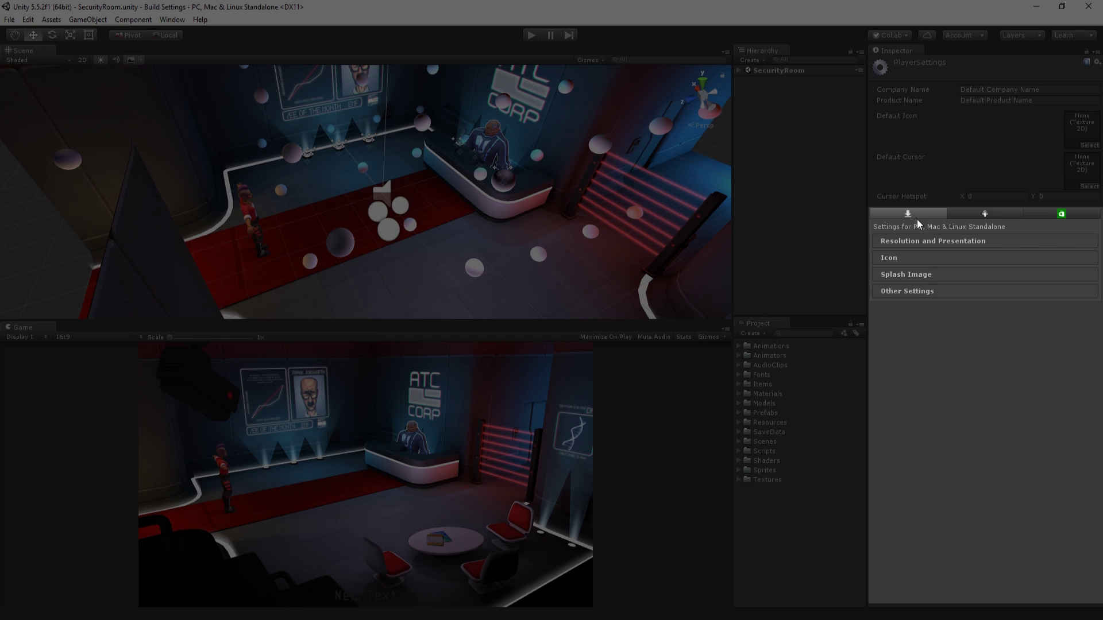
Step: Expand and collapse Resolution and Presentation, then expand the Icon section
left_click(959, 240)
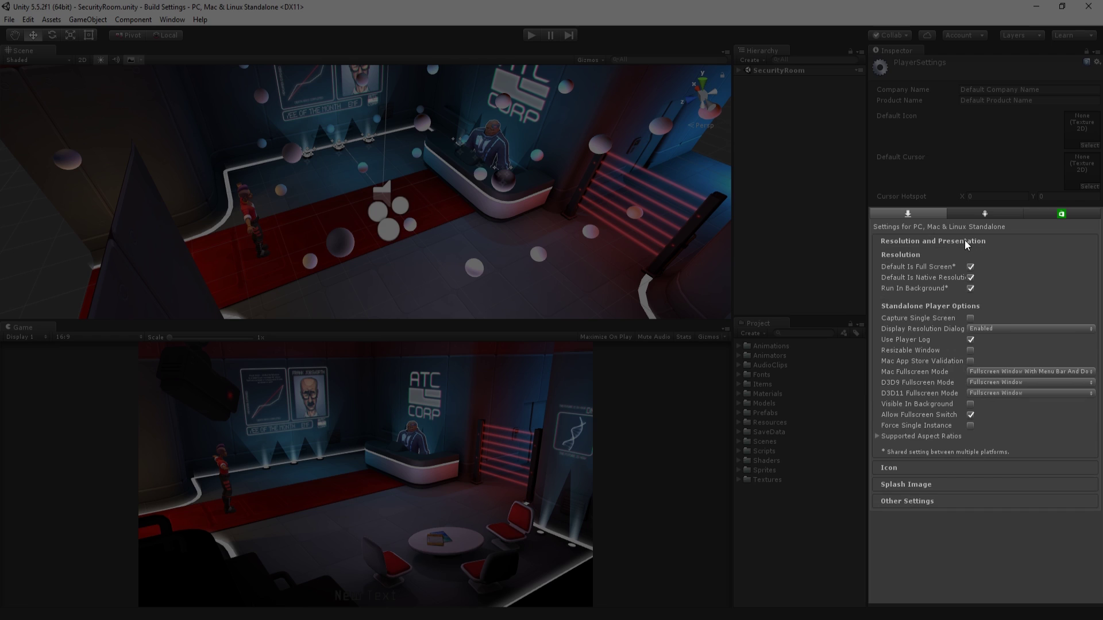
left_click(965, 241)
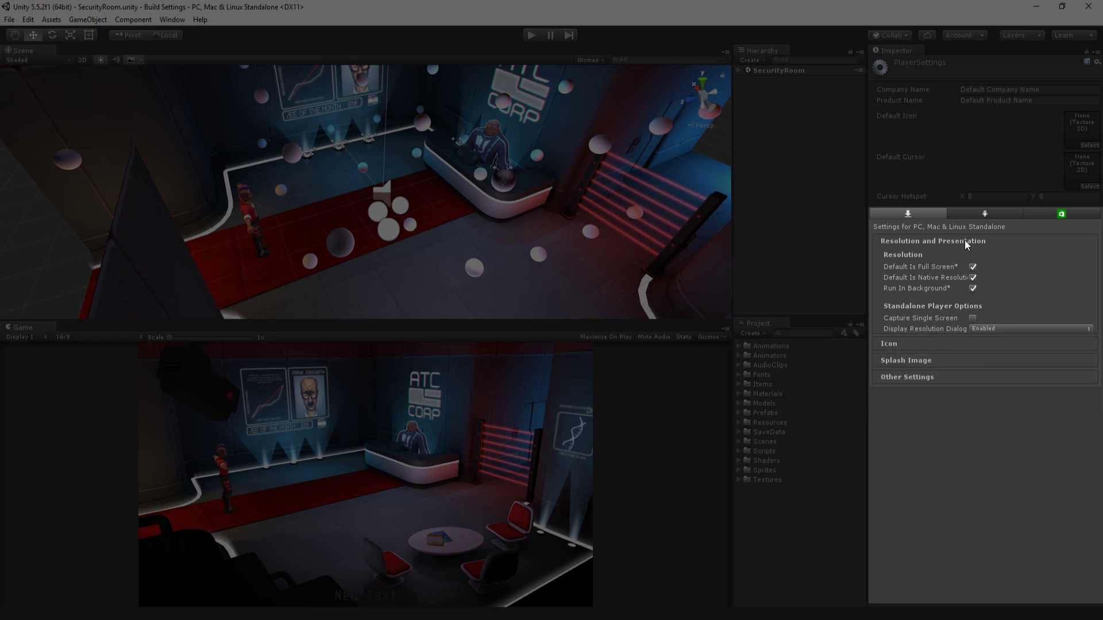
left_click(959, 255)
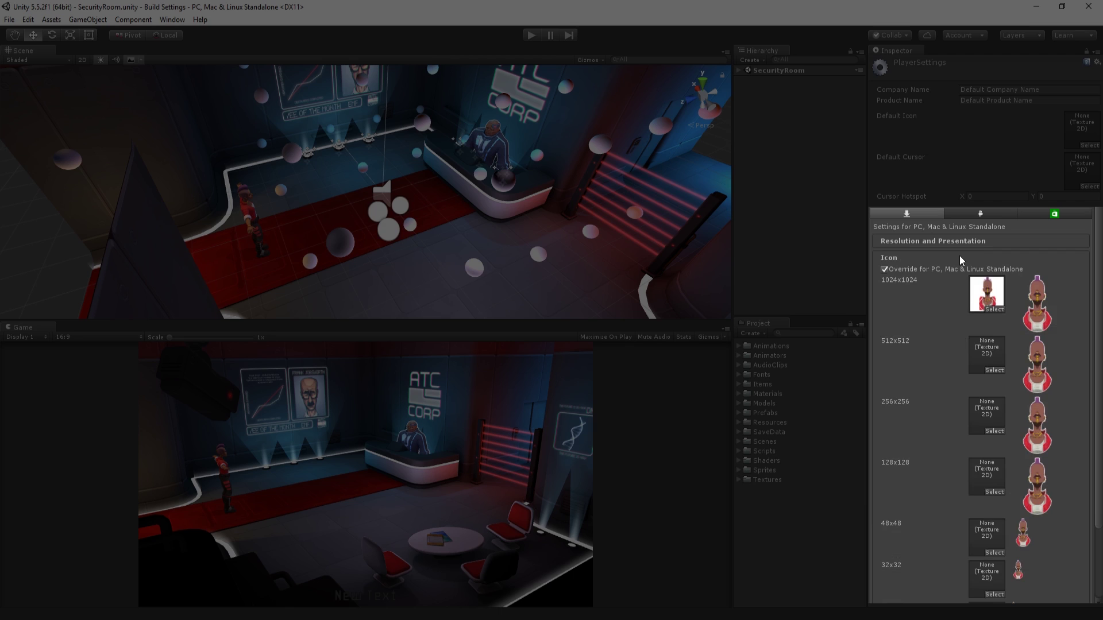
Step: Expand the Splash Image and Other Settings sections in the Inspector
left_click(959, 256)
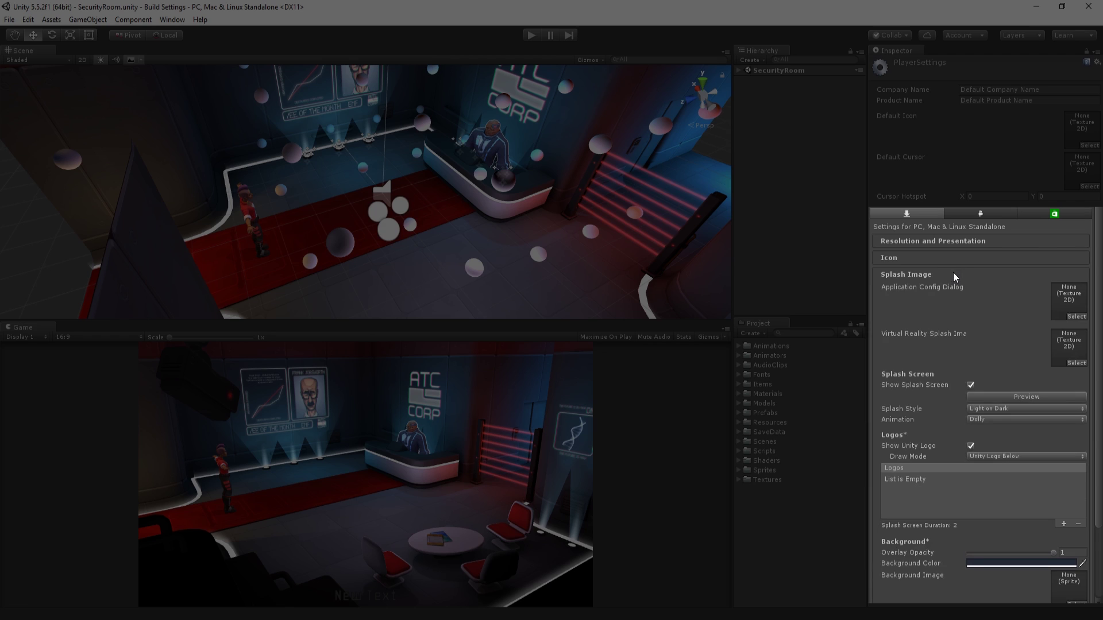
left_click(954, 273)
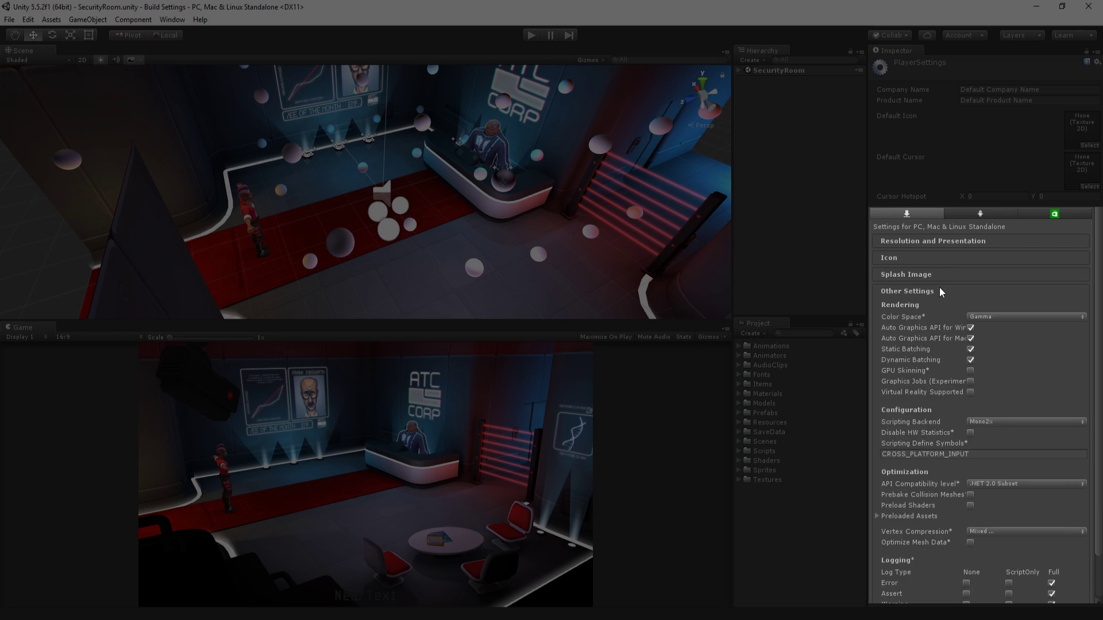
Step: Collapse Other Settings, then expand Publishing Settings on the Android player settings tab
left_click(940, 288)
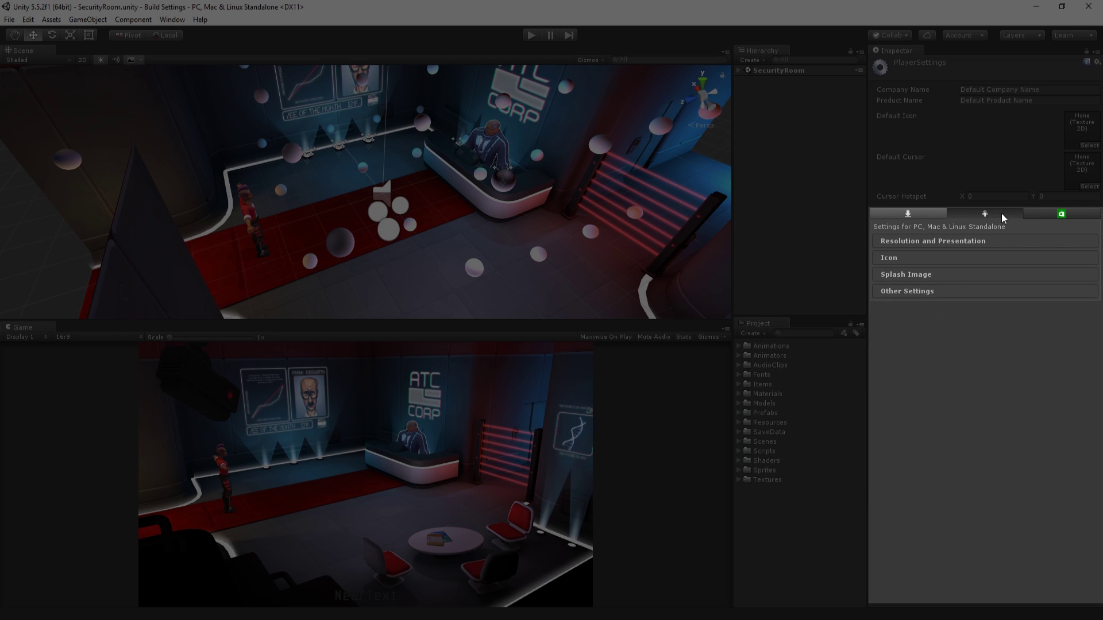
left_click(991, 213)
left_click(958, 308)
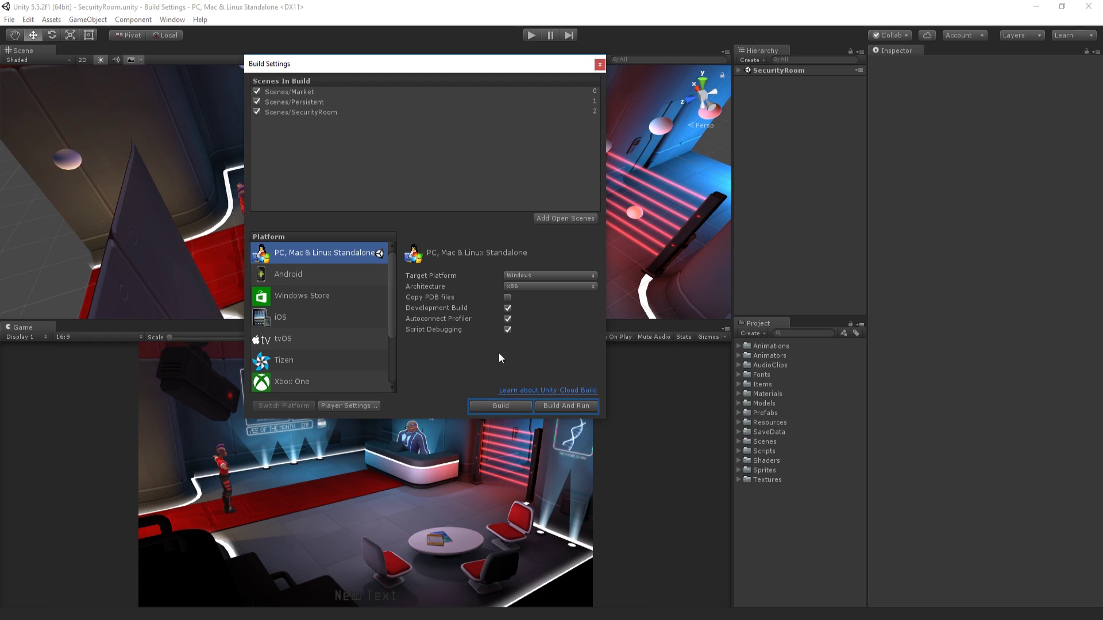
Step: Build the standalone player and save the executable into the Build folder
left_click(518, 404)
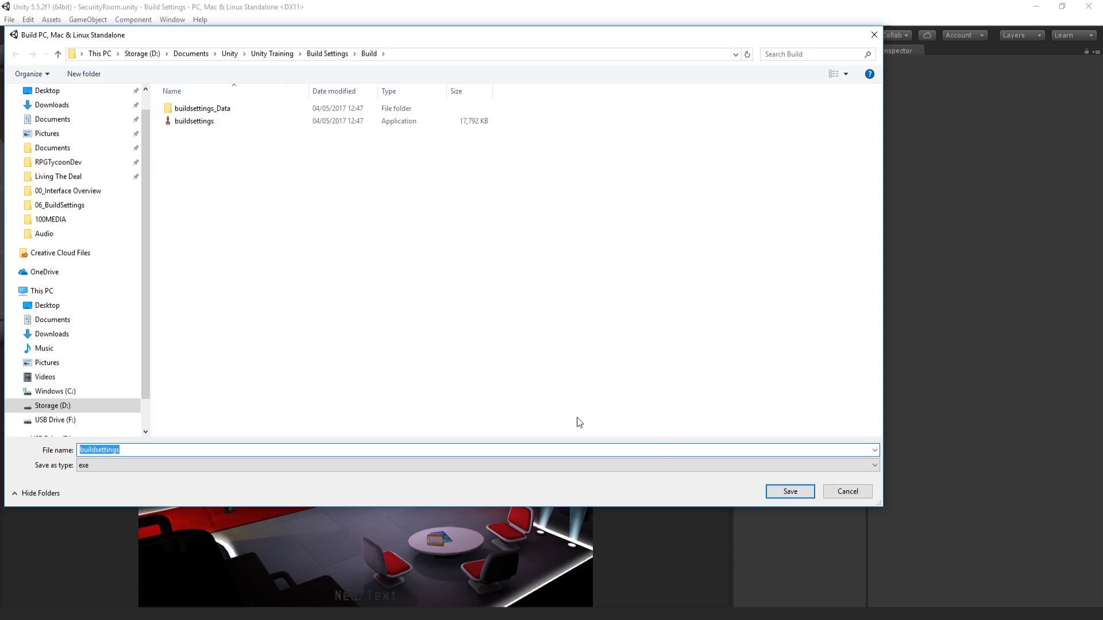
left_click(786, 495)
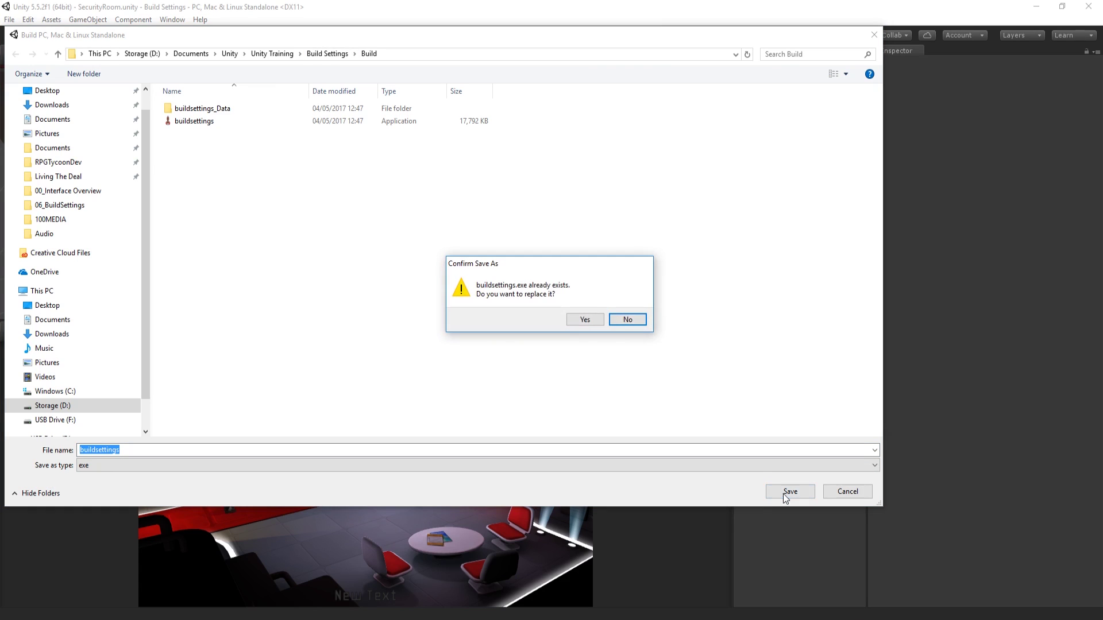
Step: Confirm overwriting buildsettings.exe so the Windows standalone build runs to completion
left_click(586, 320)
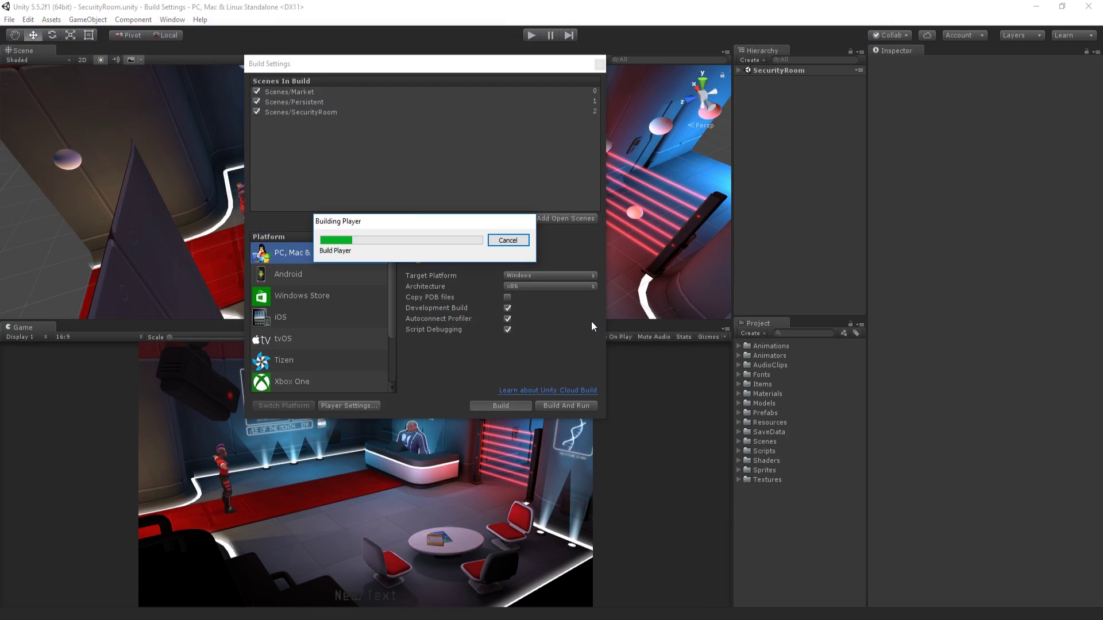